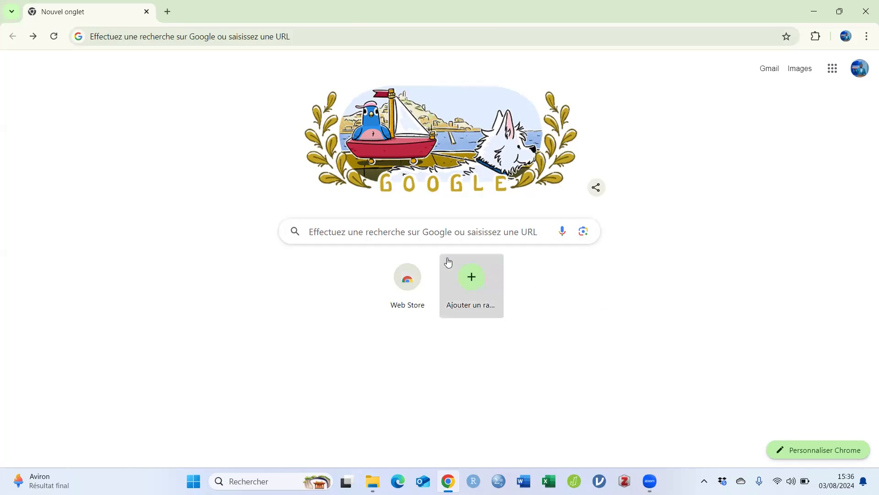
# Search Google for 'kobotoolbox' and open the official KoboToolbox website
pyautogui.click(462, 237)
pyautogui.write('kobot')
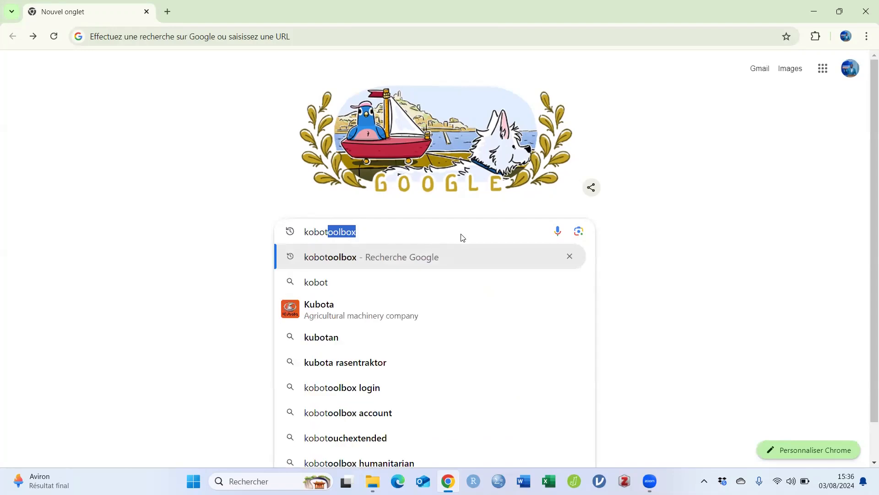
pyautogui.write('oo')
pyautogui.press('Right')
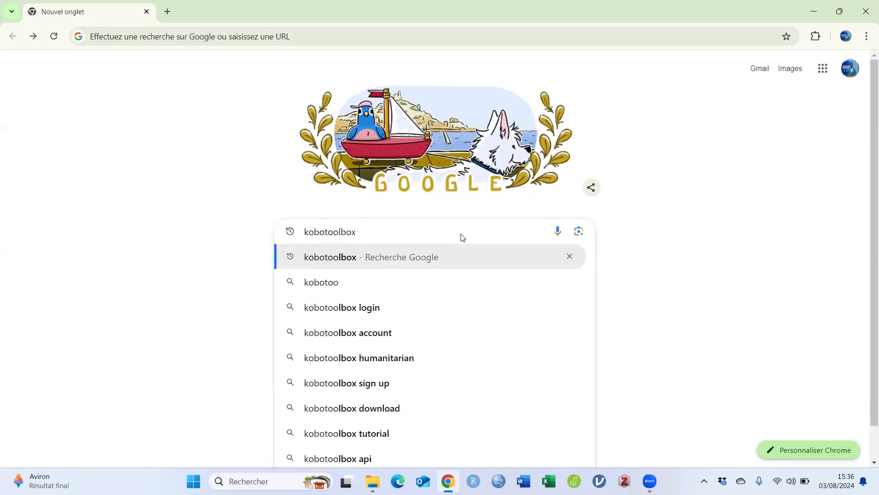
pyautogui.press('Return')
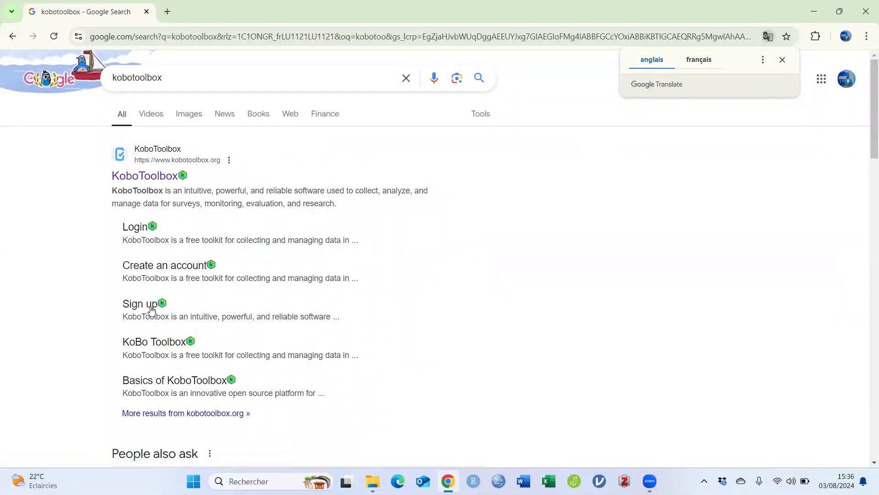
pyautogui.click(149, 180)
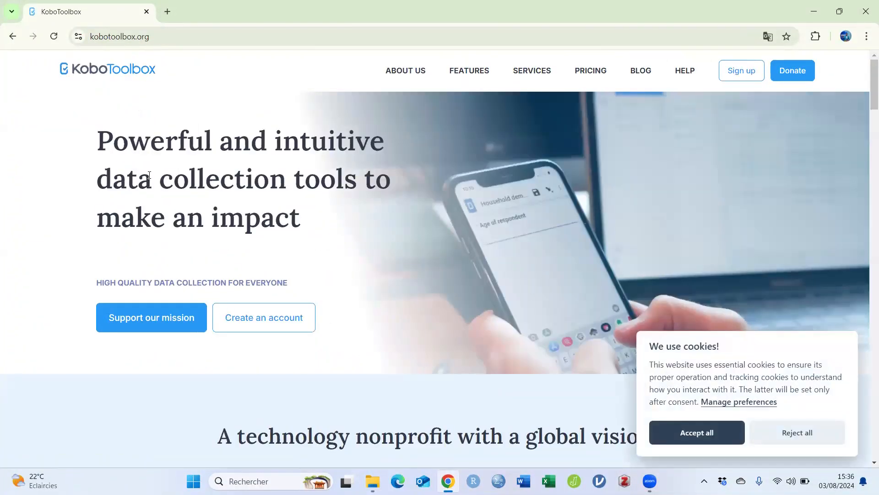
# Reject all cookies on kobotoolbox.org and go to the 'Create an account' page
pyautogui.scroll(-12, 448, 215)
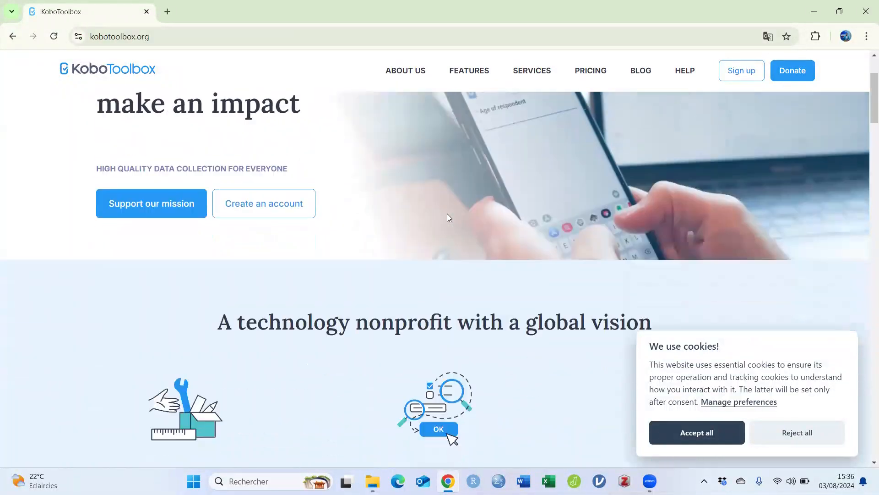
pyautogui.scroll(-7, 449, 218)
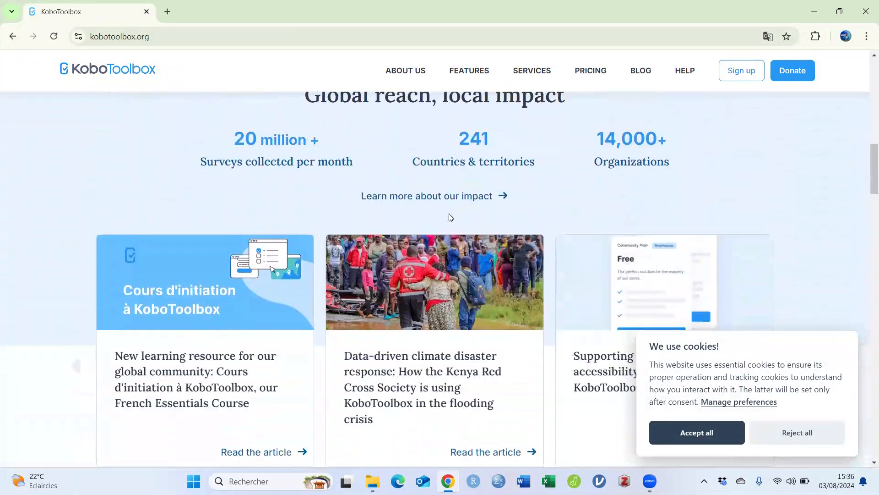
pyautogui.scroll(-5, 455, 216)
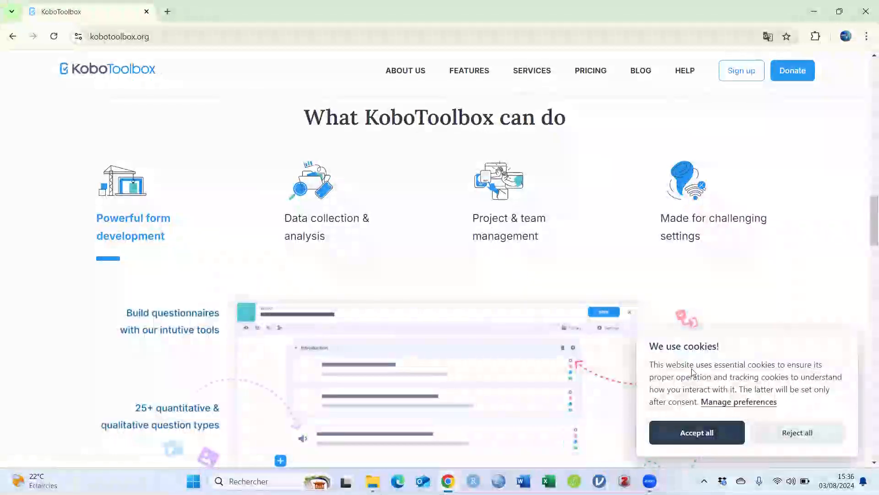
pyautogui.click(801, 436)
pyautogui.scroll(-15, 625, 347)
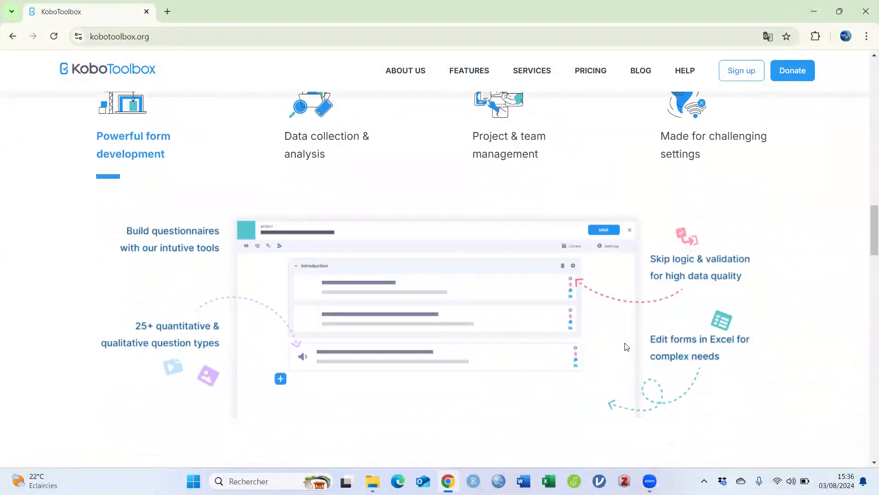
pyautogui.scroll(-9, 631, 342)
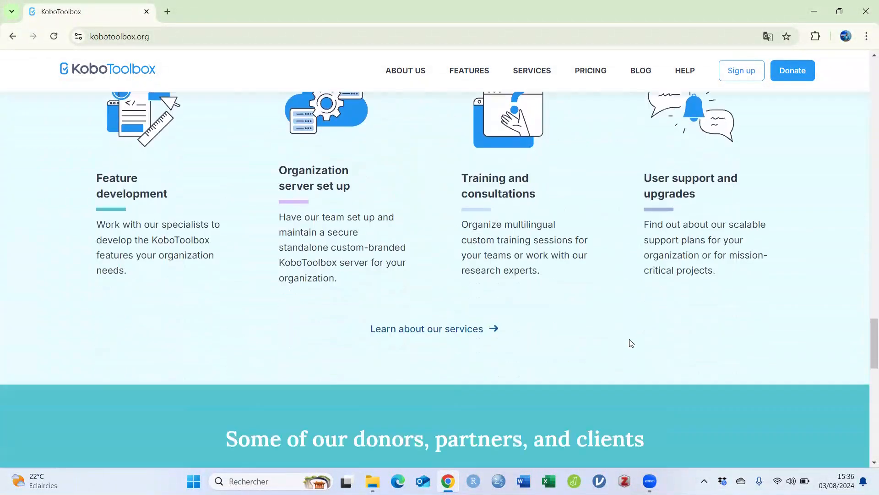
pyautogui.scroll(7, 630, 339)
pyautogui.scroll(10, 634, 343)
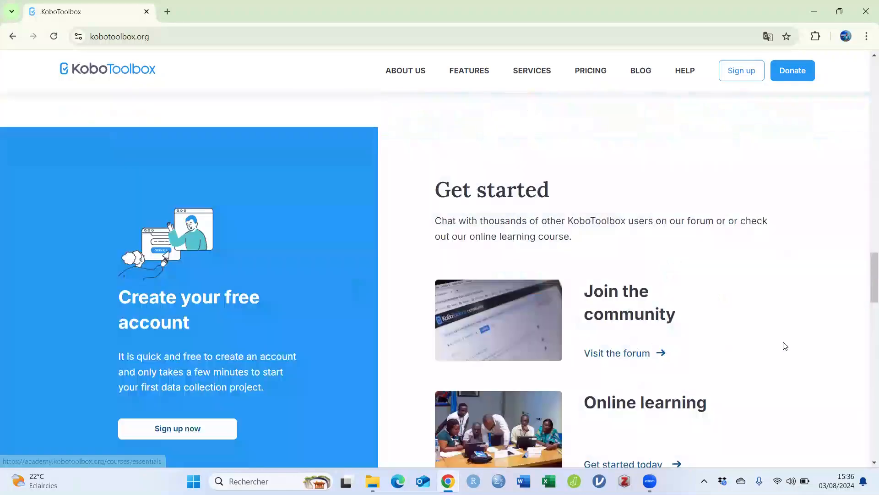
pyautogui.scroll(20, 867, 272)
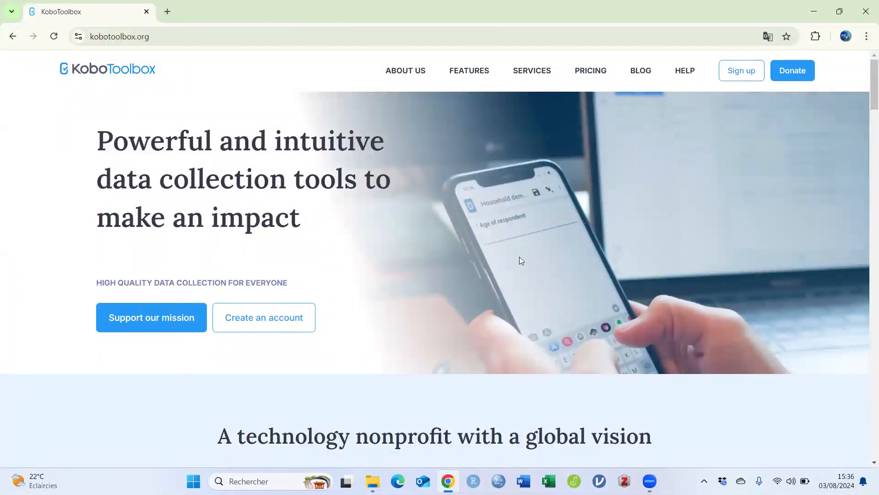
pyautogui.click(264, 320)
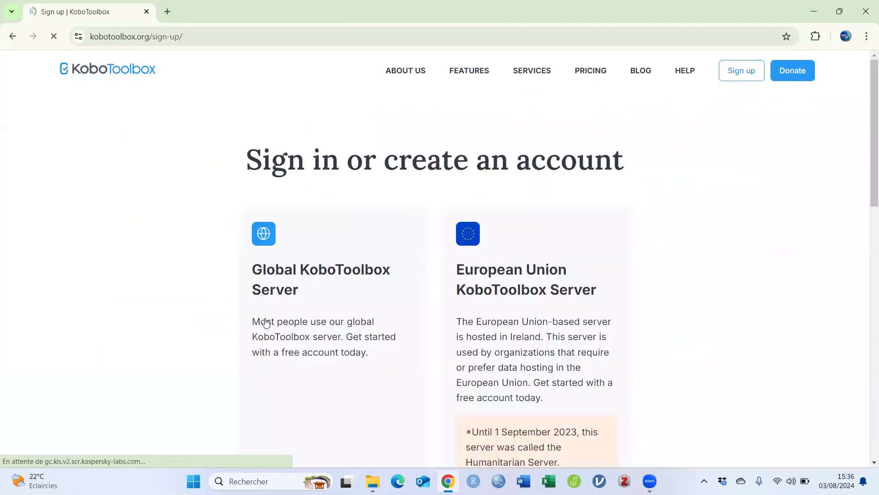
# Choose 'Create an account' under the Global KoboToolbox Server option
pyautogui.scroll(-2, 551, 281)
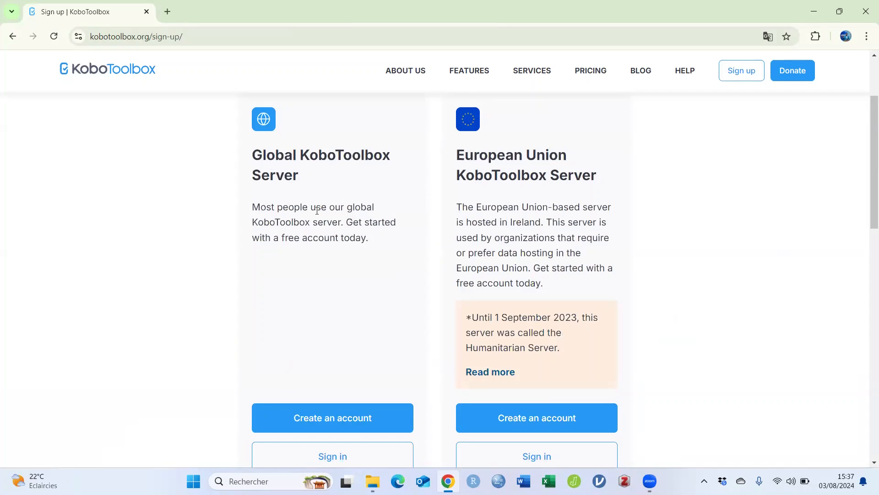
pyautogui.scroll(1, 324, 249)
pyautogui.scroll(-1, 322, 252)
pyautogui.scroll(1, 563, 247)
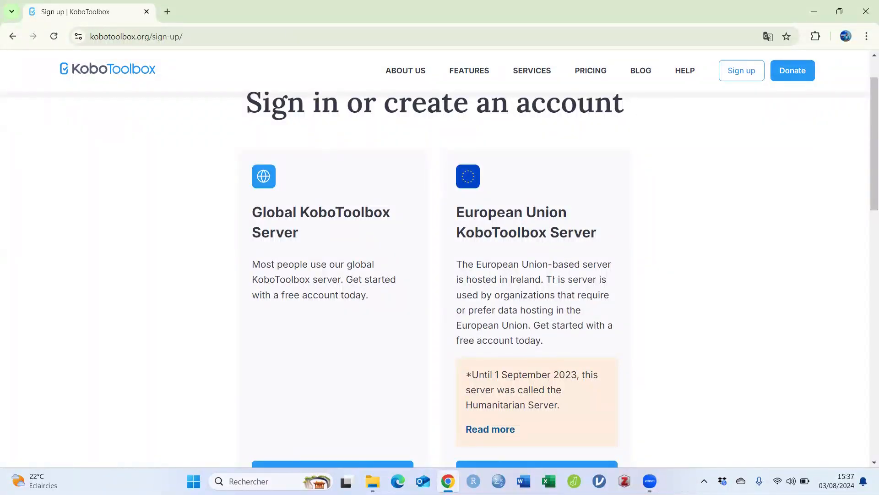
pyautogui.scroll(-1, 547, 275)
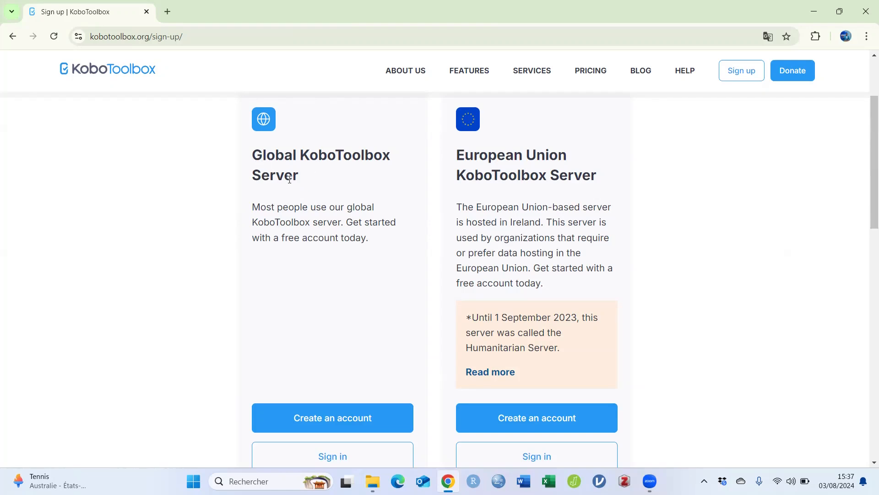
pyautogui.scroll(-3, 361, 218)
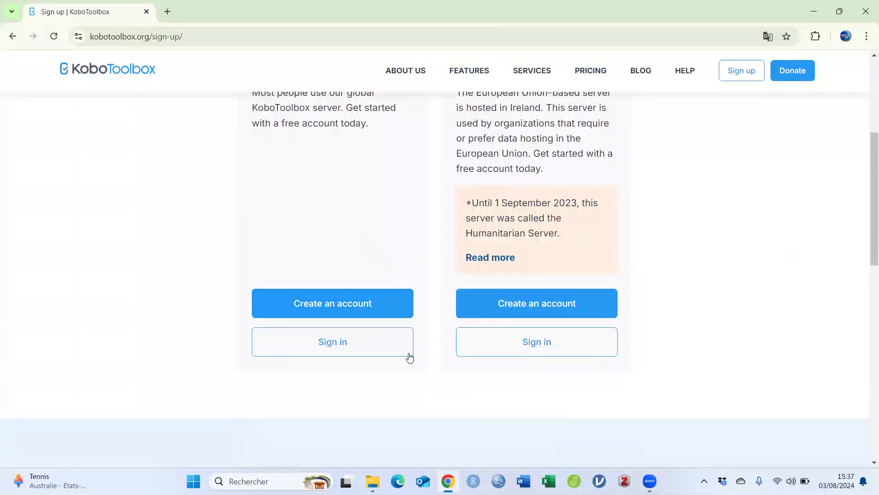
pyautogui.click(332, 311)
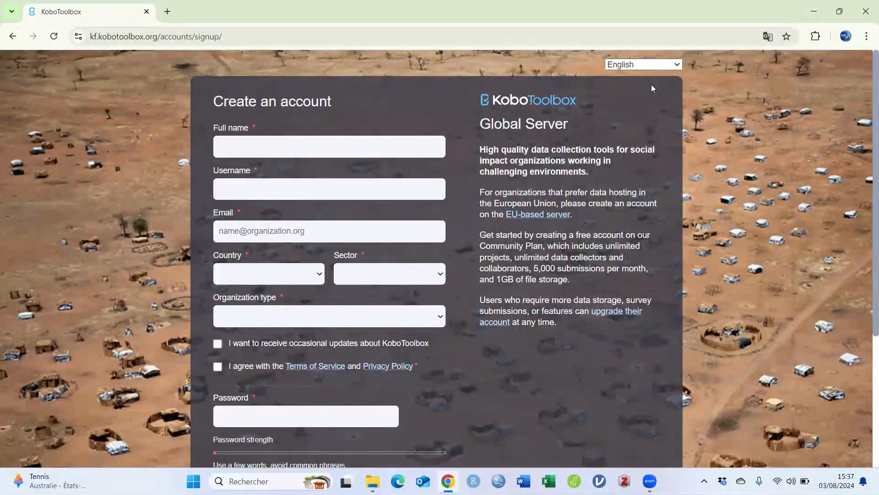
# Switch the signup form's language to français
pyautogui.click(678, 65)
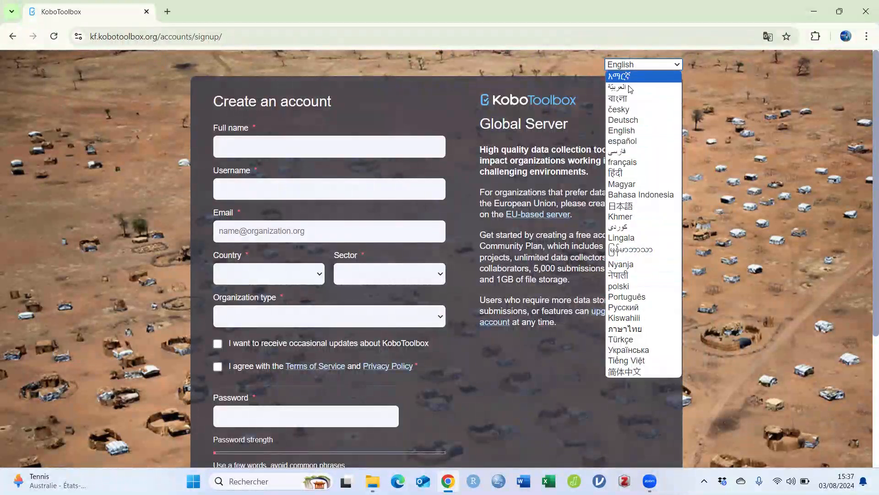
pyautogui.click(636, 162)
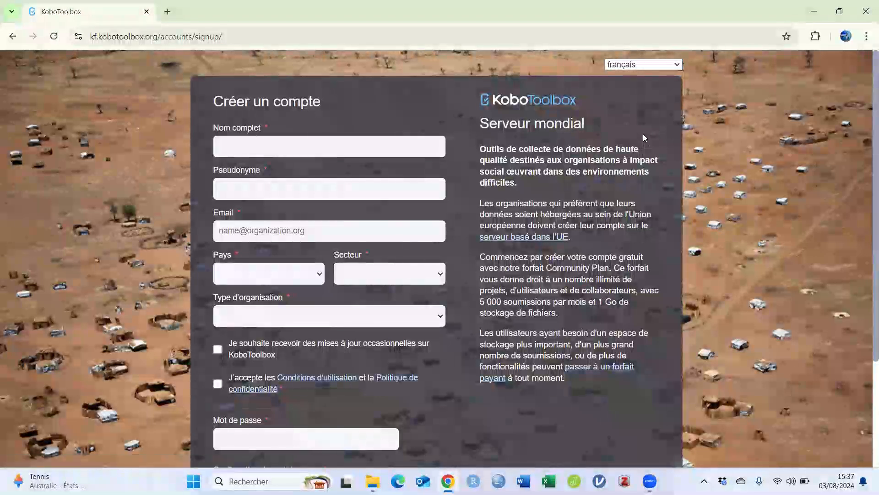
# Fill in the Nom complet, Pseudonyme and Email fields with the user's name, username and e-mail
pyautogui.click(279, 146)
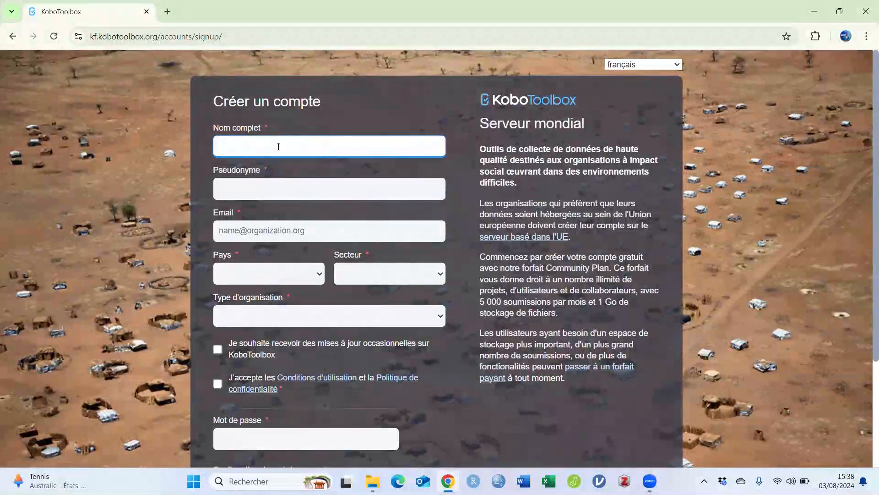
pyautogui.write('MKT Biostats')
pyautogui.click(290, 186)
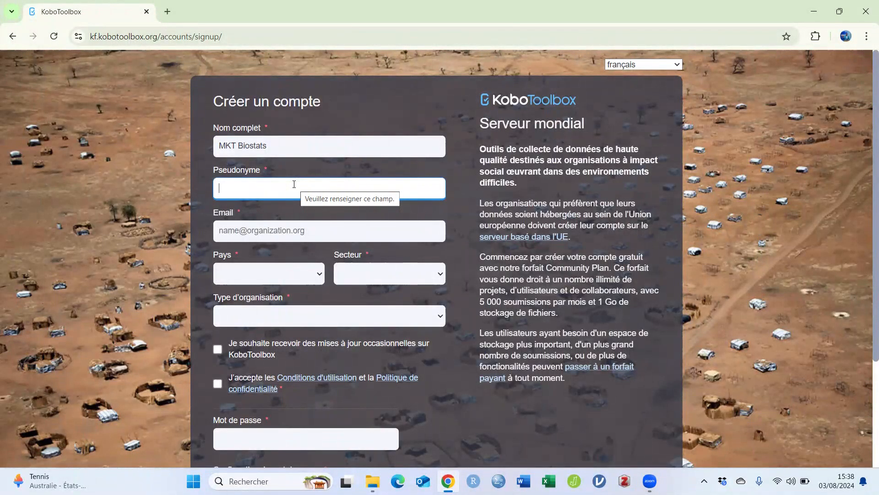
pyautogui.write('mkt')
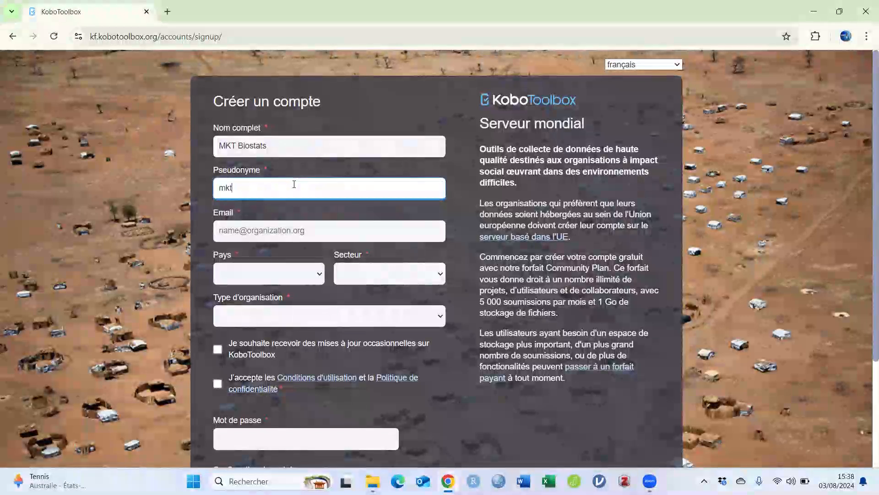
pyautogui.write('biostats')
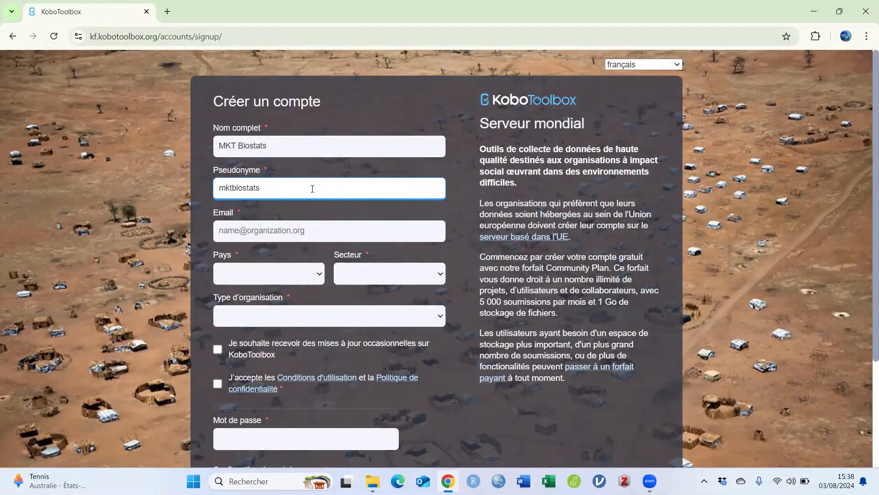
pyautogui.click(281, 229)
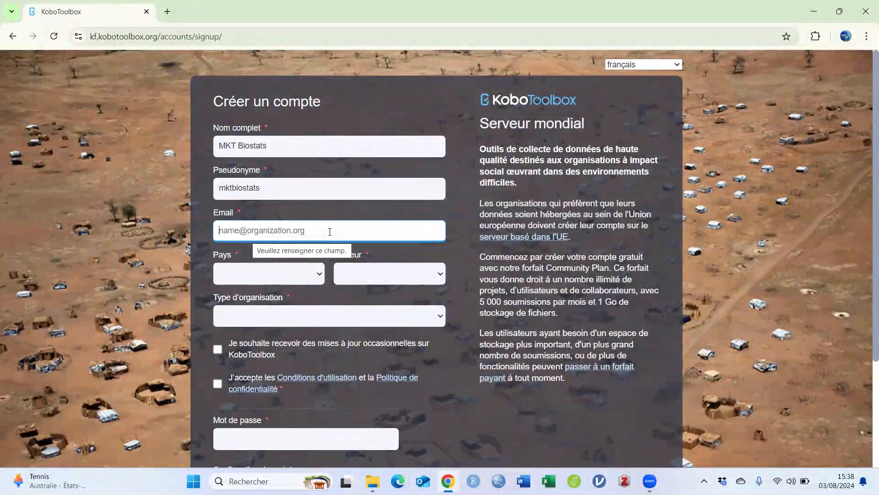
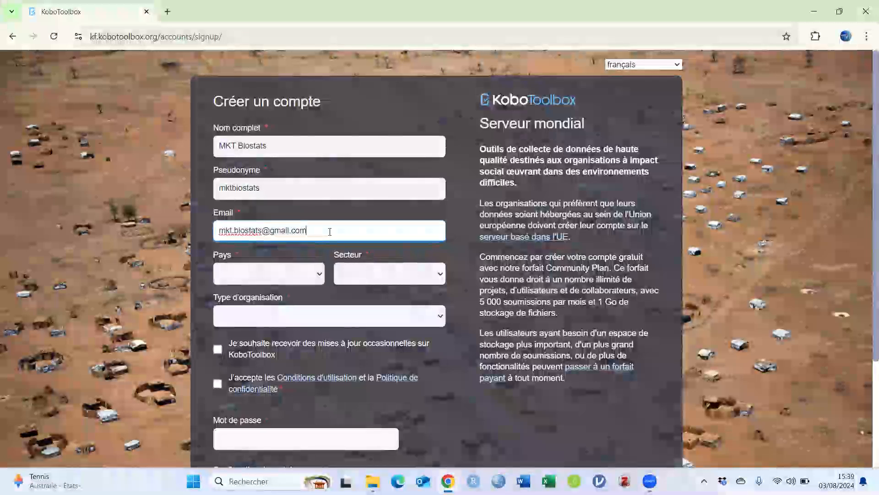
pyautogui.click(319, 275)
# Set the country (Pays) to Togo
pyautogui.scroll(-20, 351, 126)
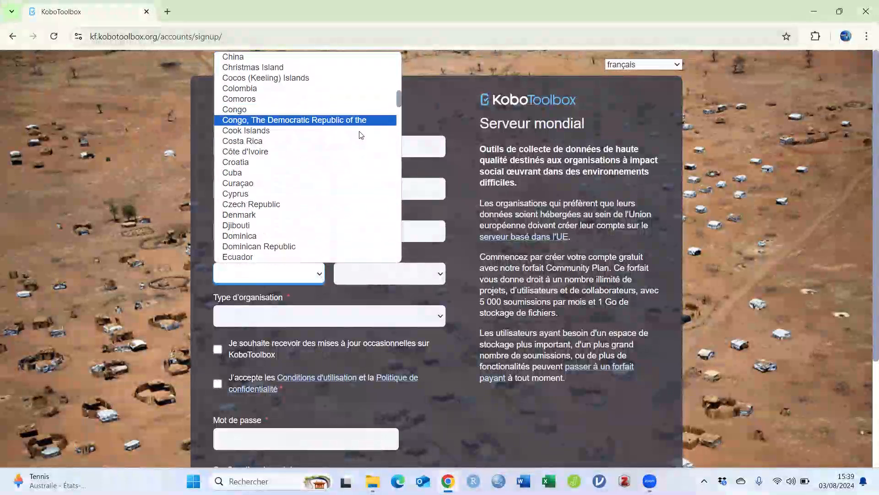
pyautogui.scroll(-10, 353, 203)
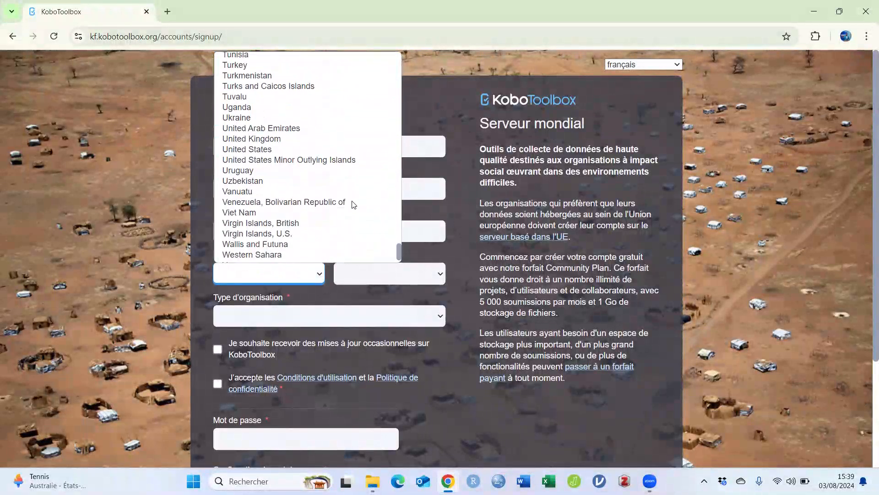
pyautogui.press('t')
pyautogui.press('r')
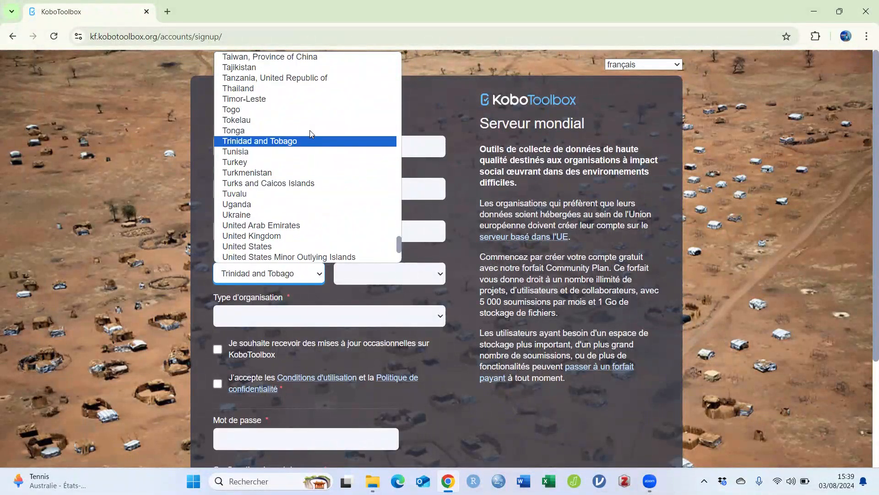
pyautogui.click(284, 110)
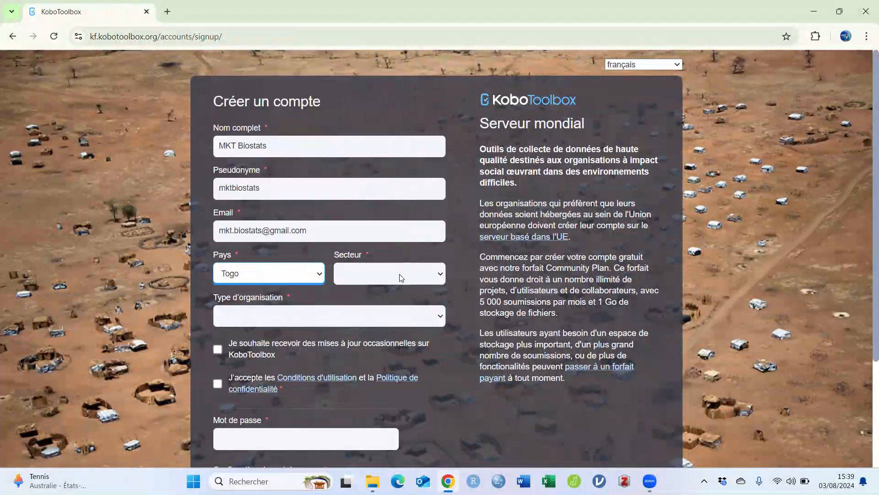
# Set the sector to Services de santé / Santé publique
pyautogui.click(438, 278)
pyautogui.scroll(-1, 435, 204)
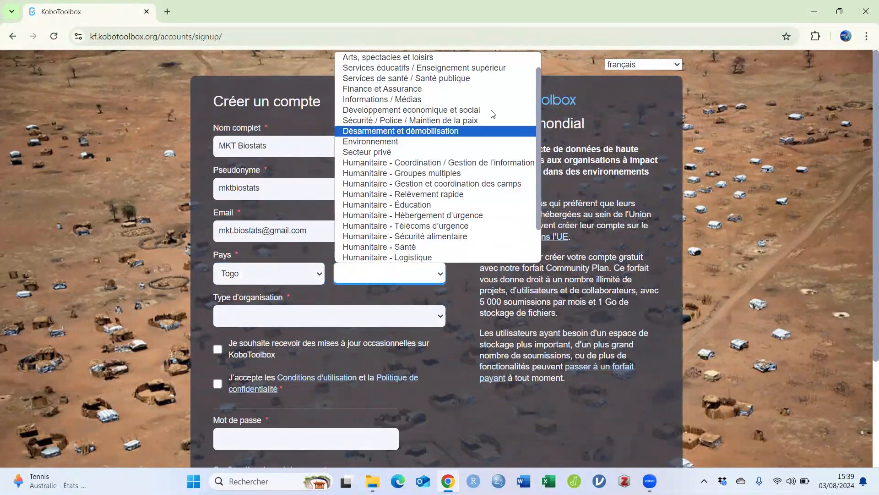
pyautogui.moveTo(537, 107); pyautogui.dragTo(536, 181)
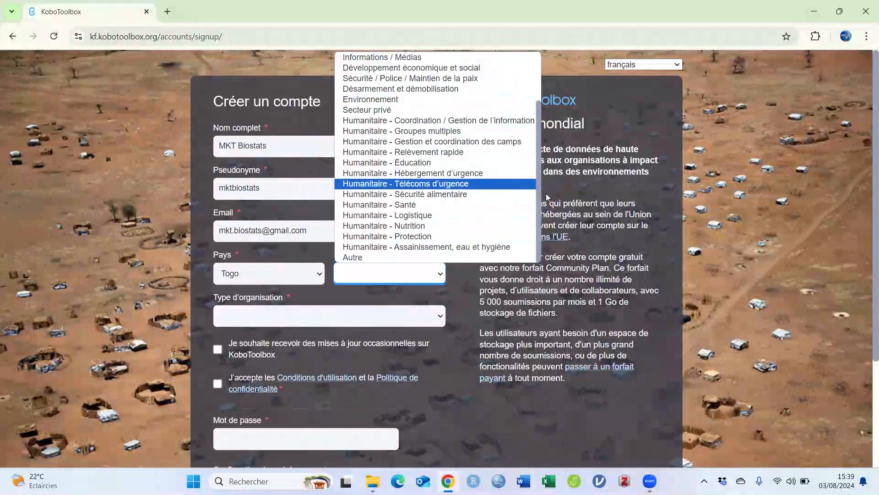
pyautogui.moveTo(543, 197); pyautogui.dragTo(530, 132)
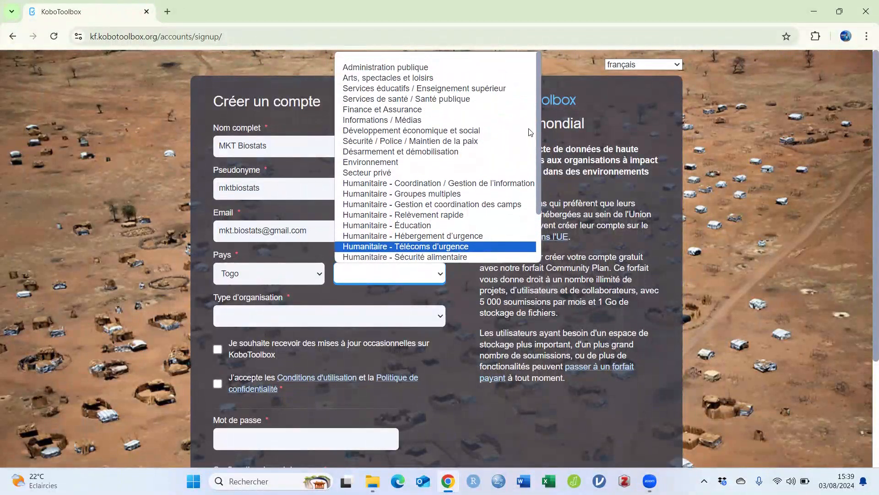
pyautogui.click(403, 99)
# Set the organisation type to Organisation à but non lucratif
pyautogui.scroll(-1, 452, 270)
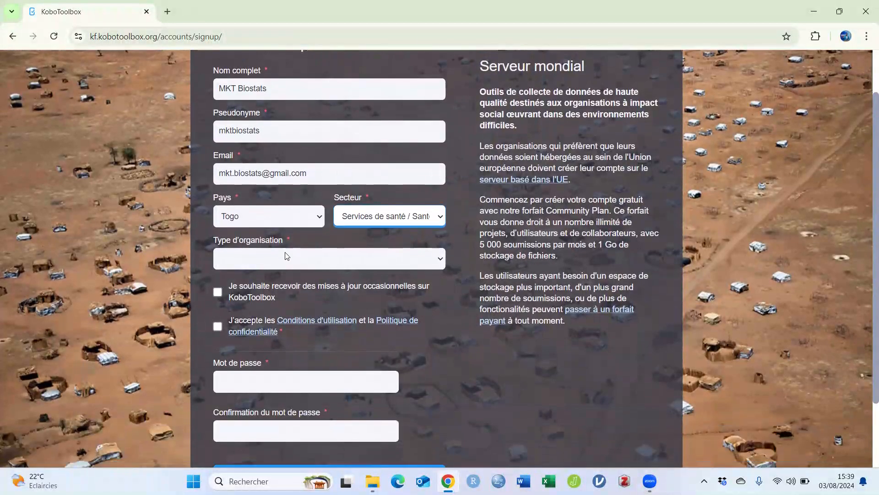
pyautogui.click(440, 260)
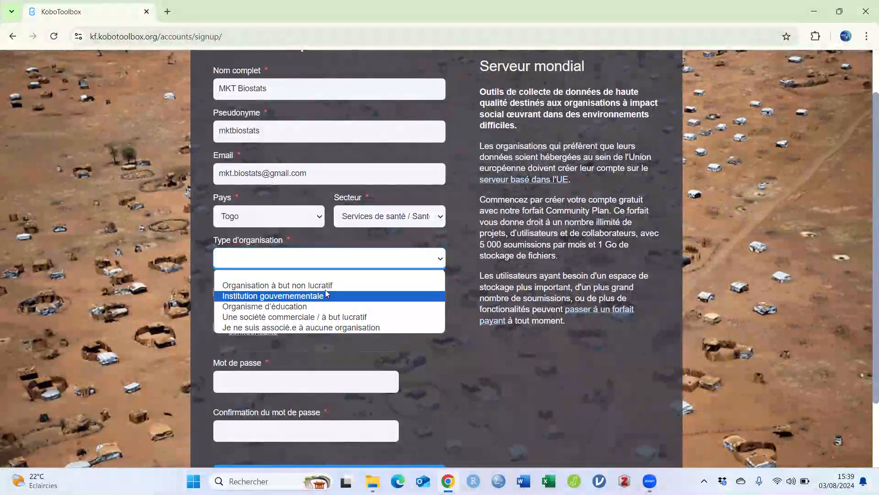
pyautogui.click(295, 286)
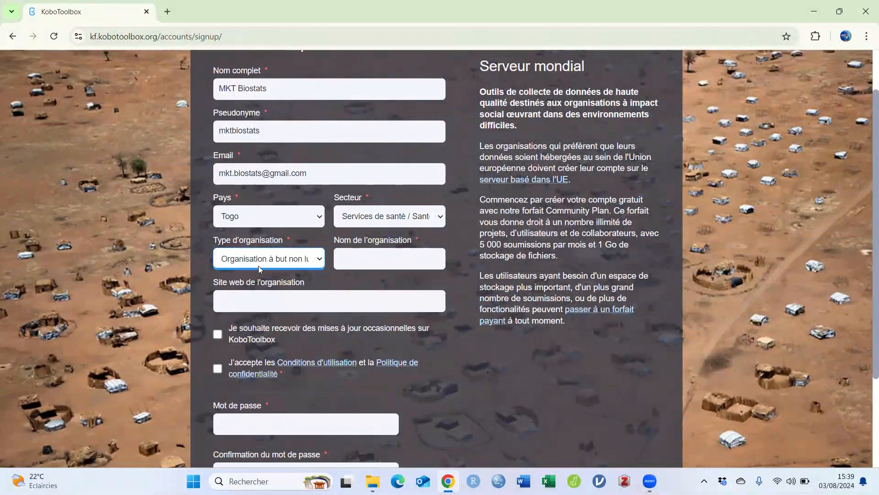
# Enter BIOSTATS as organisation name and tick the updates and terms-of-use checkboxes
pyautogui.click(369, 262)
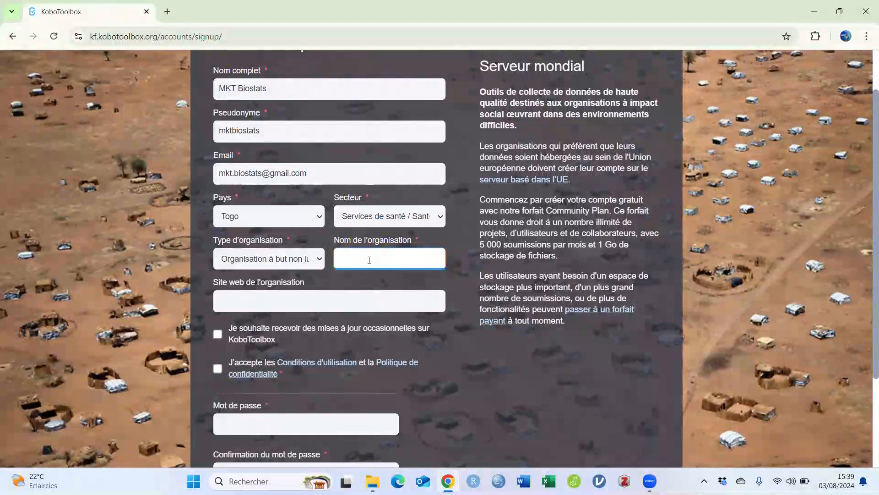
pyautogui.write('BIOSTATS')
pyautogui.scroll(-1, 372, 289)
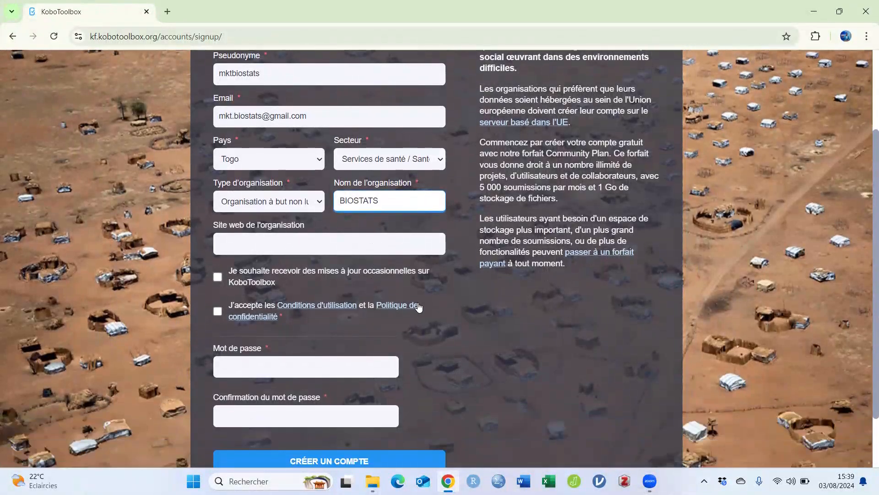
pyautogui.click(218, 277)
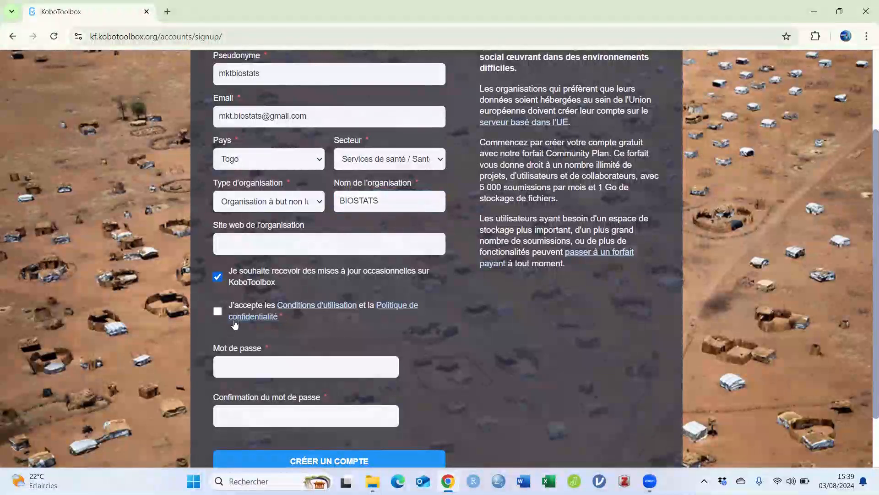
pyautogui.click(218, 312)
pyautogui.scroll(-1, 383, 366)
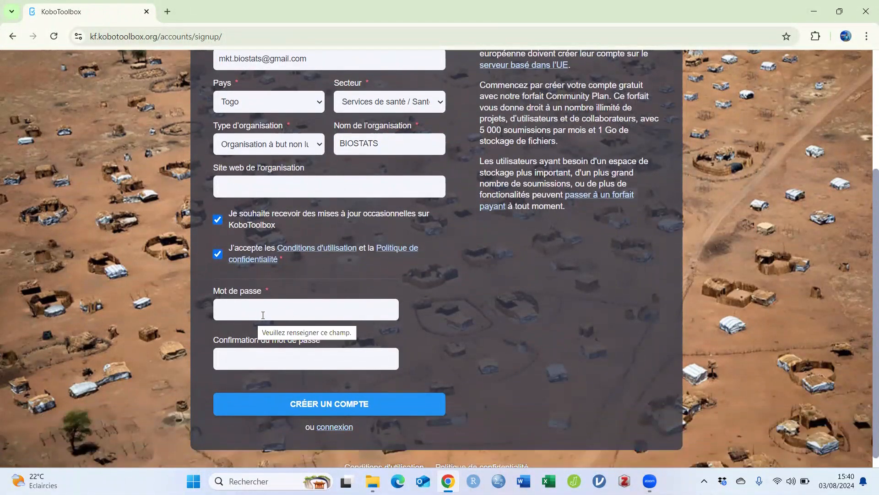
# Type the account password in Mot de passe, declining the browser's suggested password
pyautogui.scroll(1, 289, 371)
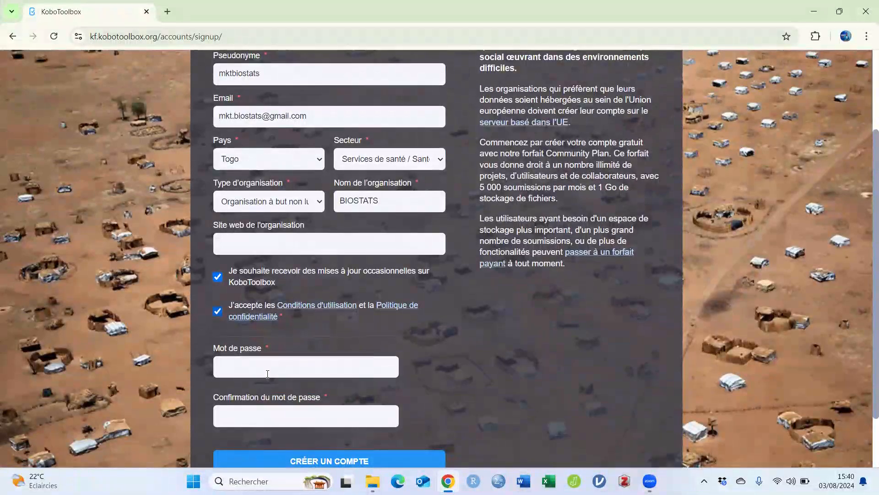
pyautogui.moveTo(271, 77); pyautogui.dragTo(222, 75)
pyautogui.click(278, 362)
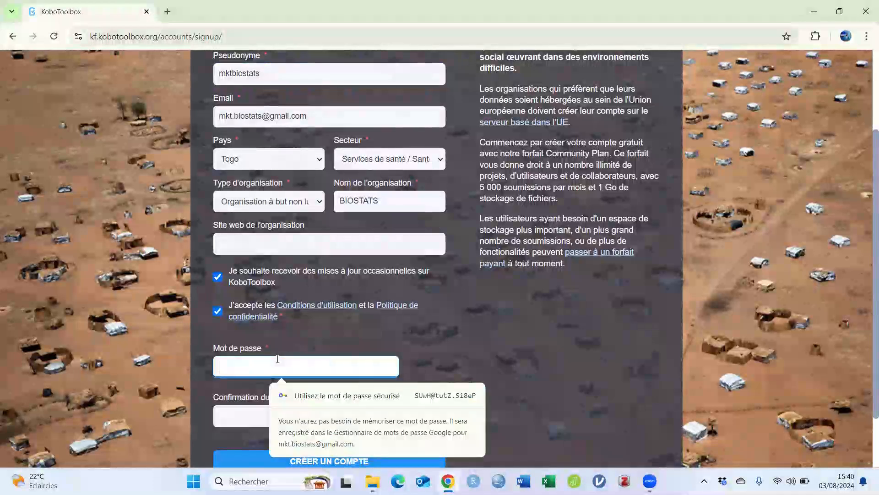
pyautogui.click(523, 362)
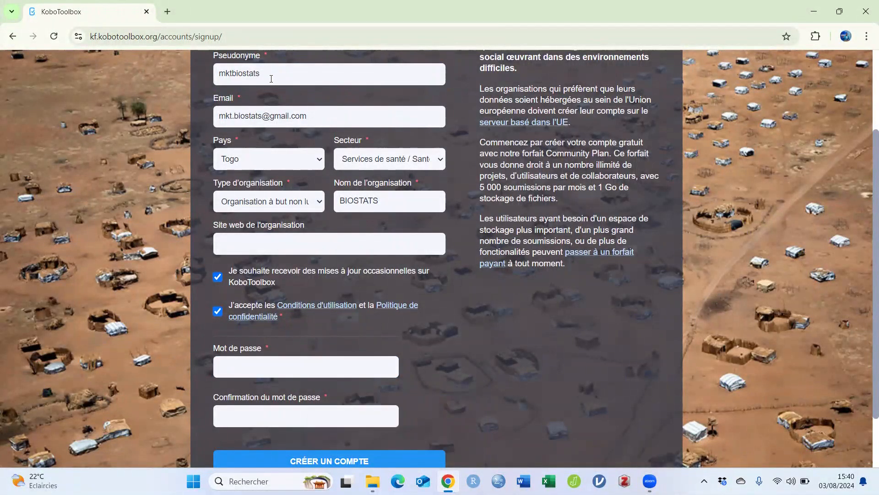
pyautogui.moveTo(271, 78); pyautogui.dragTo(221, 77)
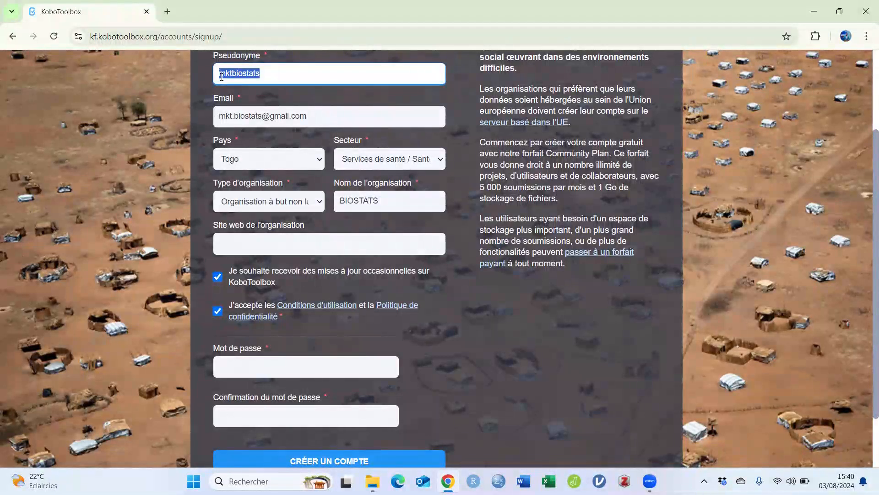
pyautogui.click(284, 78)
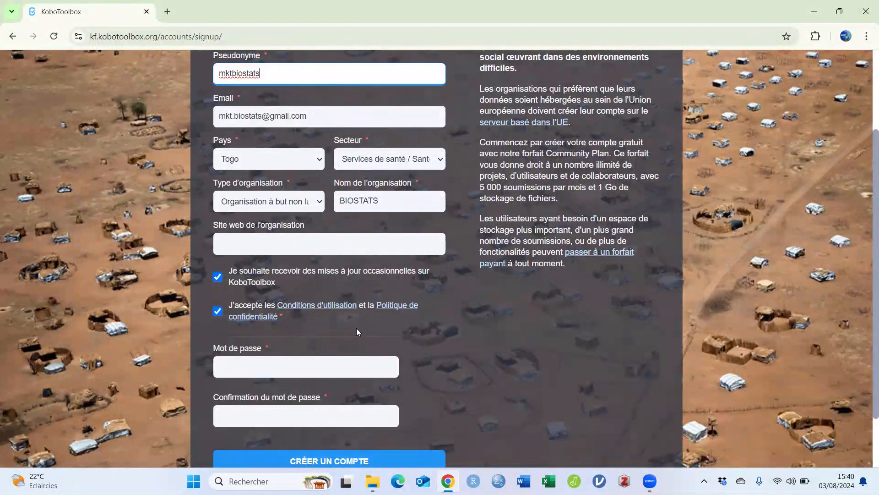
pyautogui.click(275, 368)
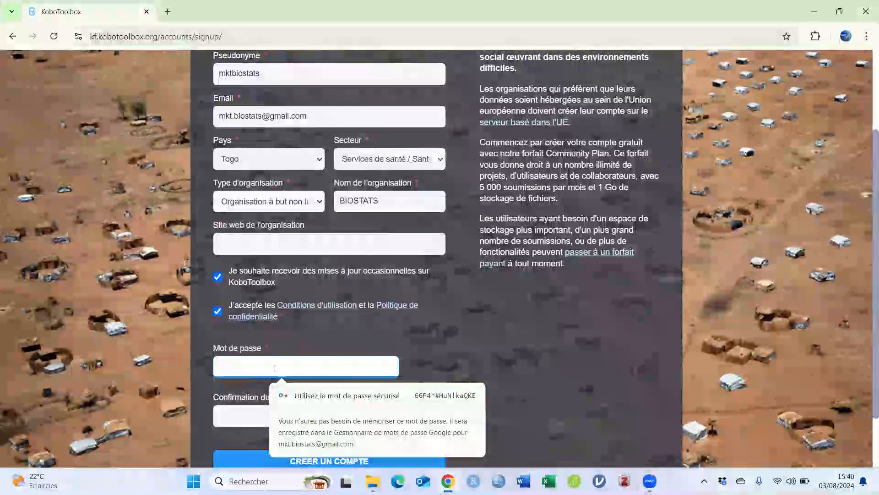
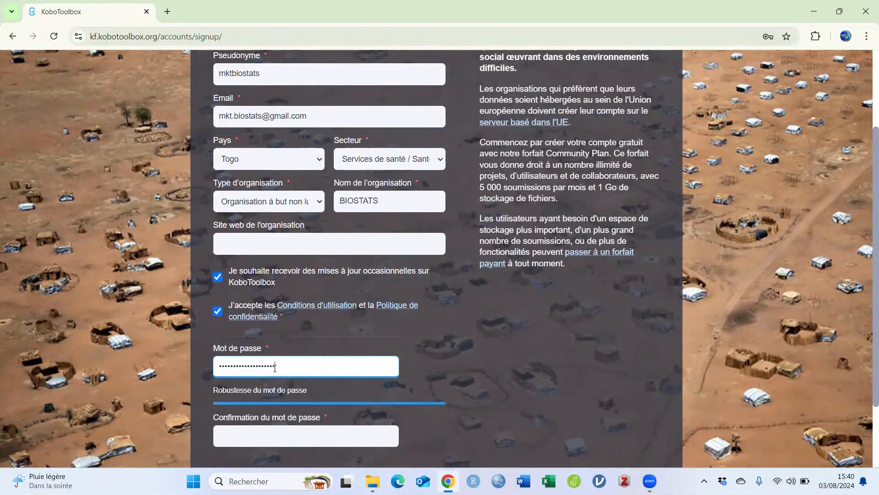
# Repeat the password in Confirmation du mot de passe and submit with CRÉER UN COMPTE
pyautogui.scroll(-1, 432, 359)
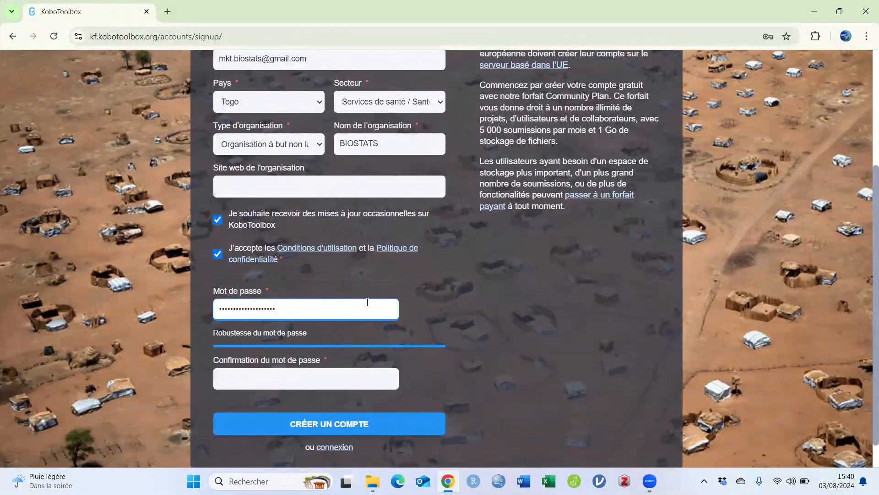
pyautogui.click(303, 370)
pyautogui.write('•')
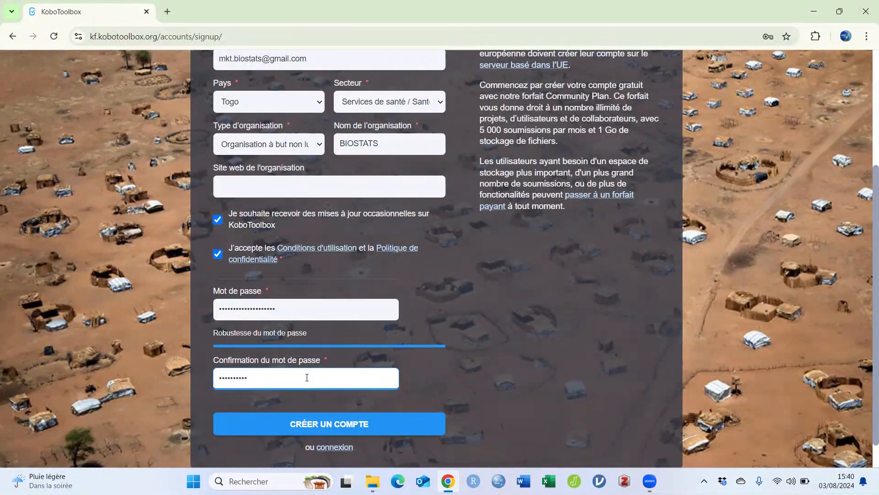
pyautogui.write('••••••••••••••••••')
pyautogui.scroll(-1, 438, 351)
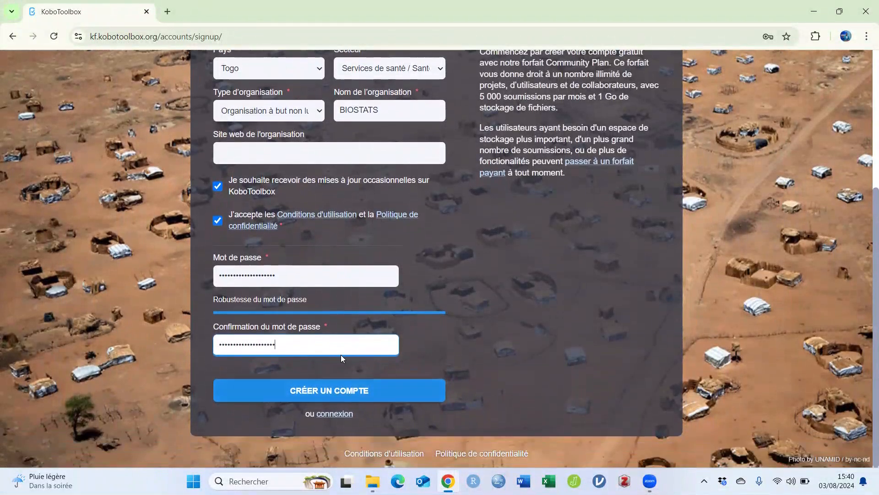
pyautogui.click(325, 394)
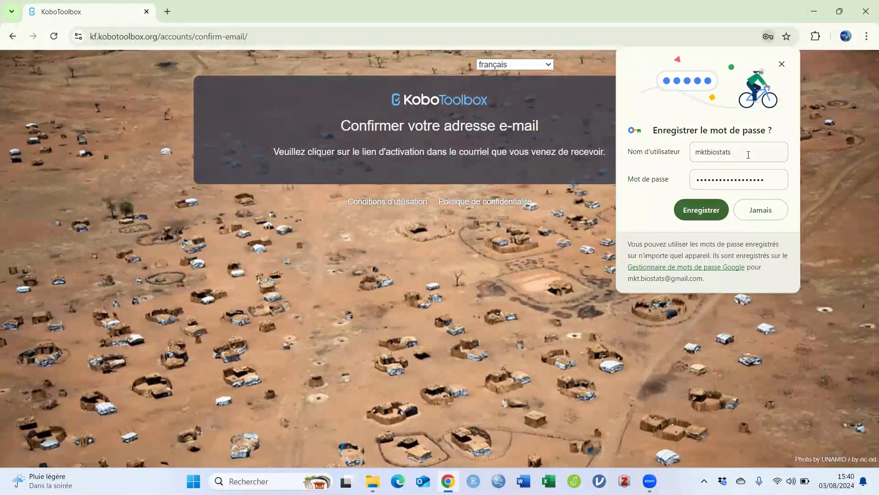
# Save the password in Chrome, close the confirmation, and open a new tab
pyautogui.click(703, 212)
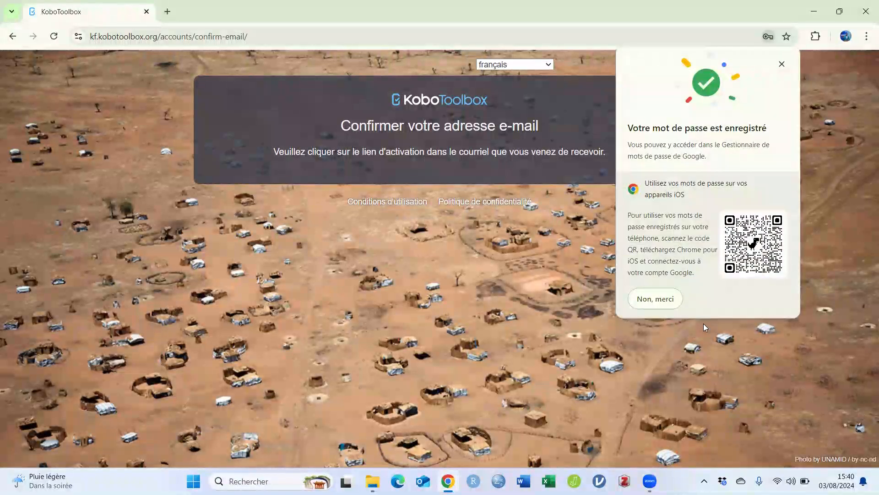
pyautogui.click(782, 65)
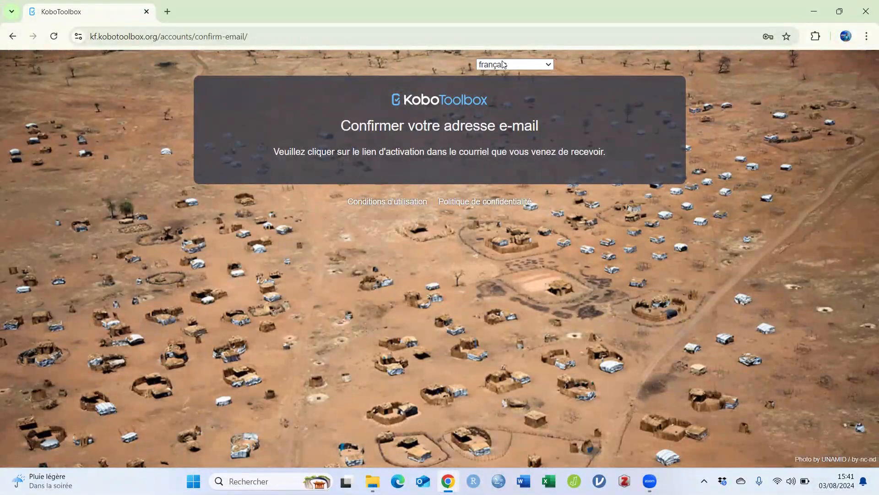
pyautogui.click(167, 12)
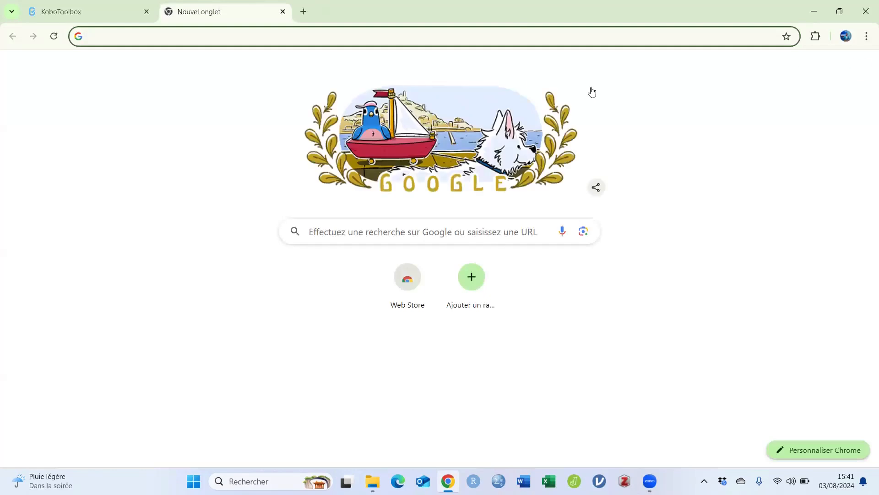
# In Gmail, open 'Activate your KoboToolbox Account' and follow its confirmation link
pyautogui.click(770, 69)
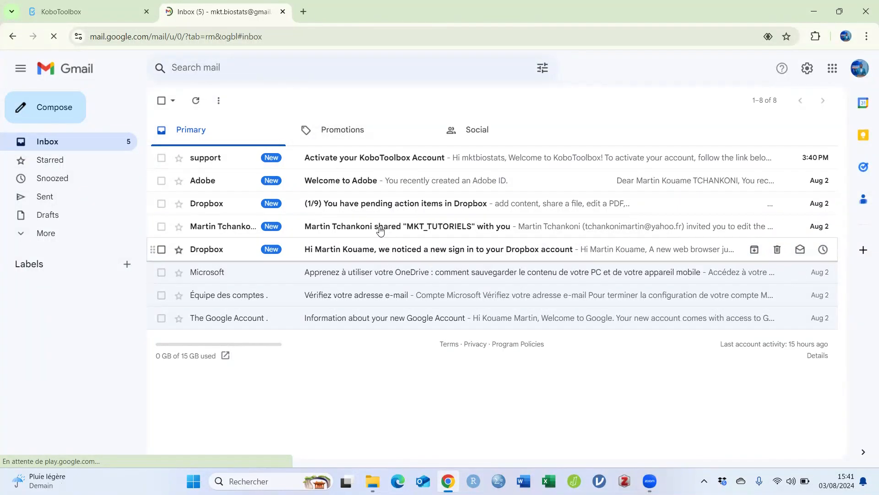
pyautogui.click(340, 159)
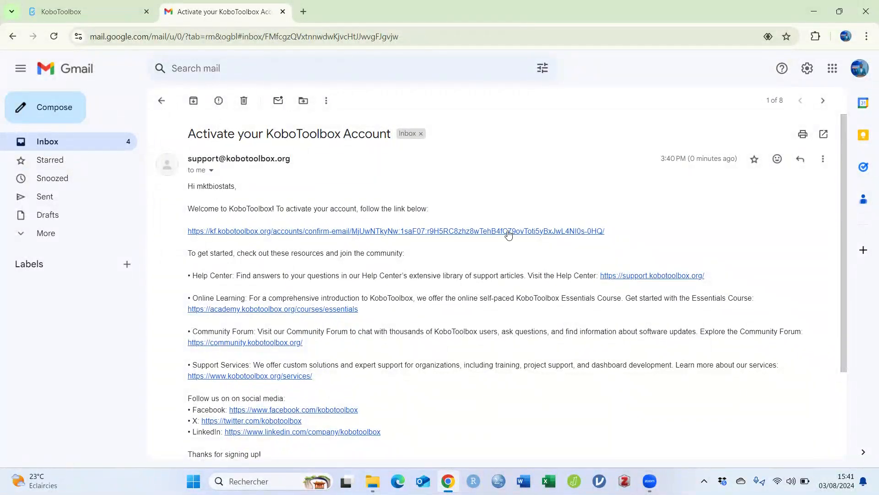
pyautogui.click(383, 232)
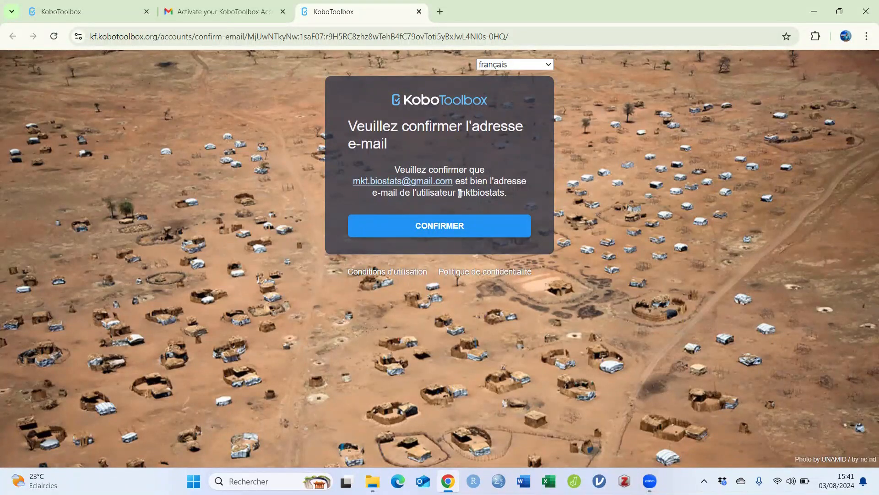
# Confirm the account's e-mail address on the confirmation page to open the empty Mes Projets dashboard
pyautogui.moveTo(458, 192); pyautogui.dragTo(501, 192)
pyautogui.click(507, 193)
pyautogui.click(422, 232)
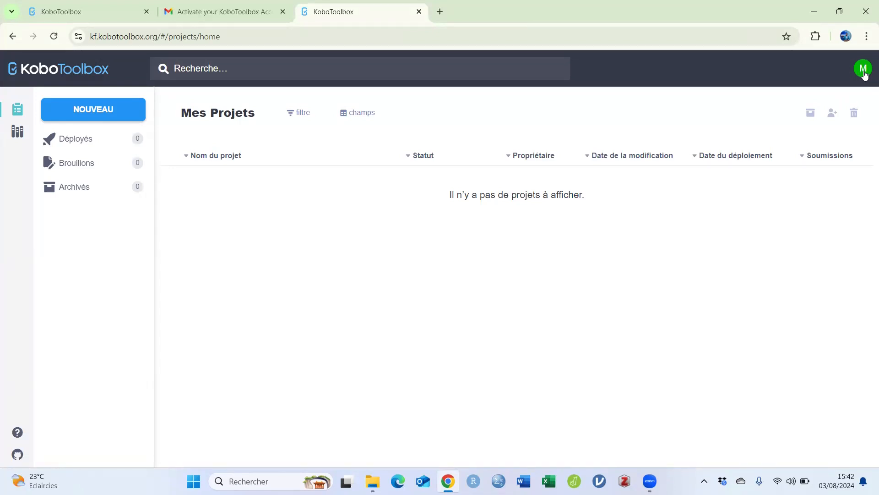
pyautogui.click(864, 71)
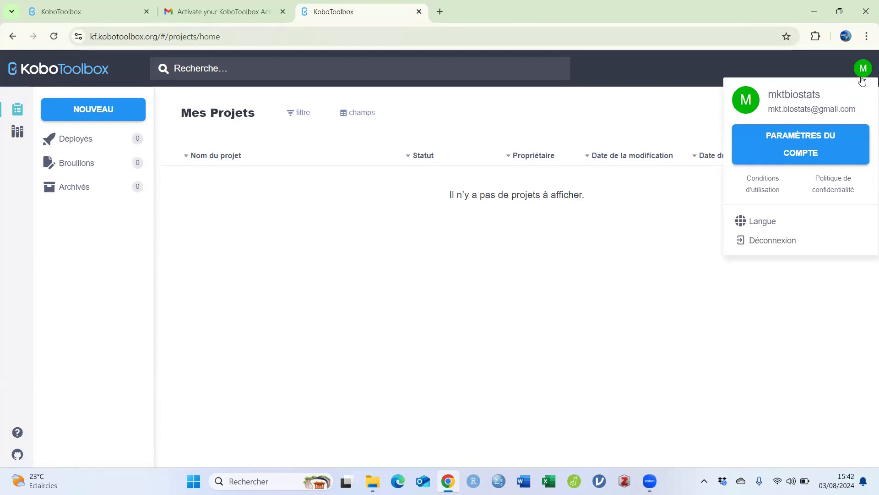
# Sign out of the new account using Déconnexion in the avatar menu
pyautogui.click(773, 96)
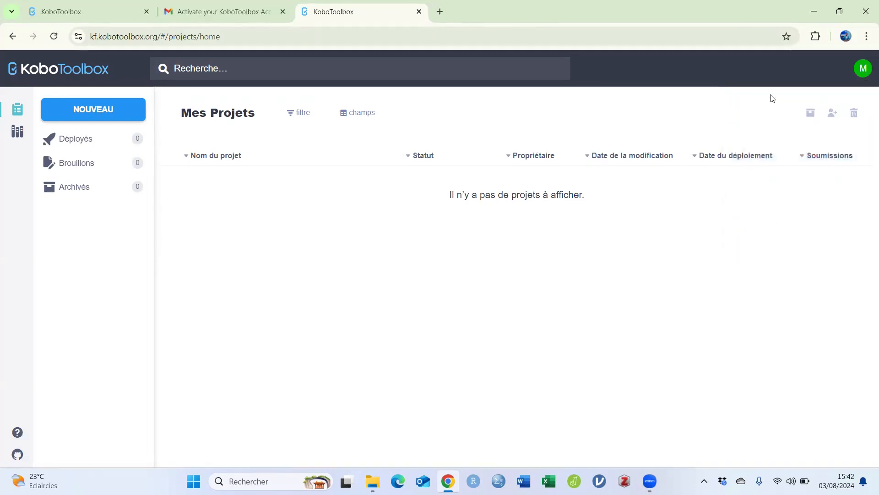
pyautogui.click(860, 73)
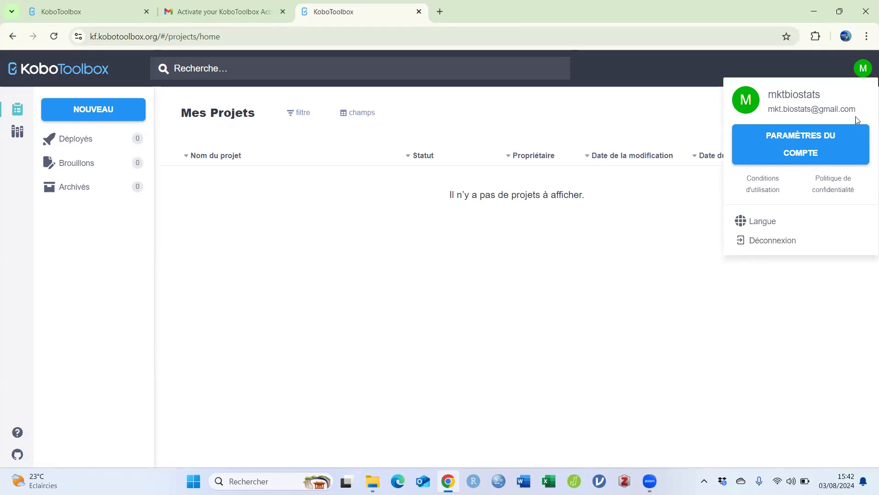
pyautogui.click(603, 298)
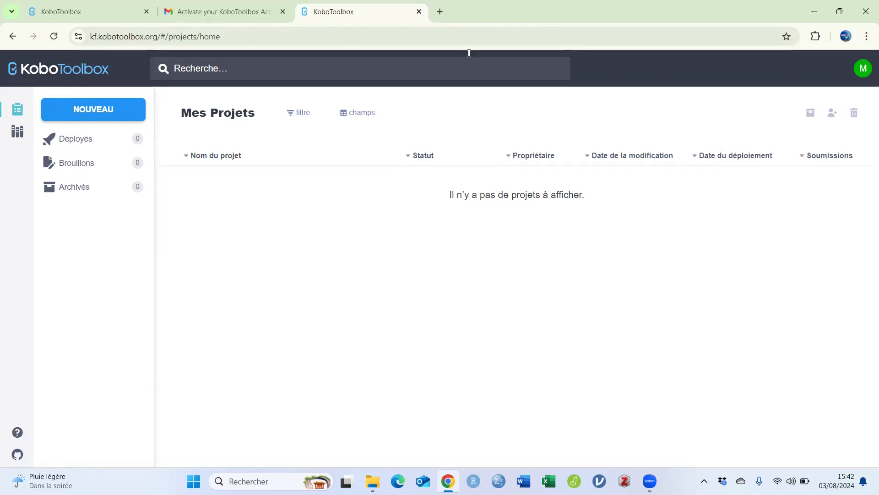
pyautogui.click(862, 72)
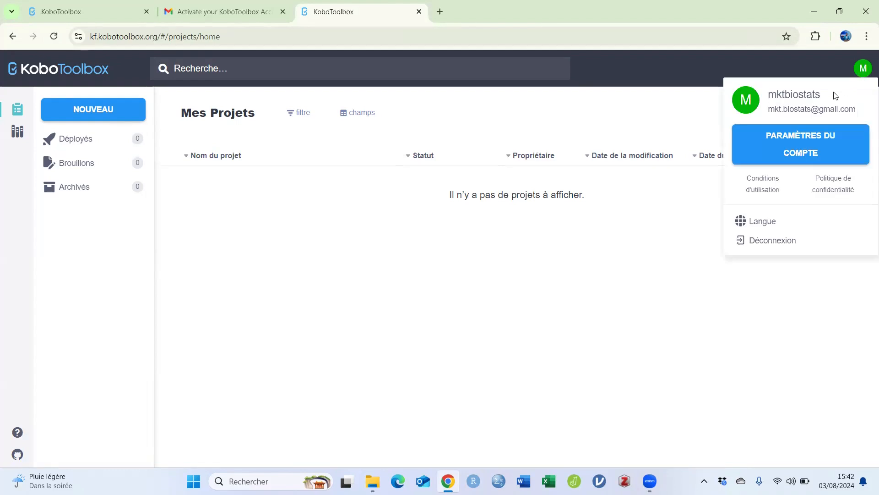
pyautogui.click(779, 242)
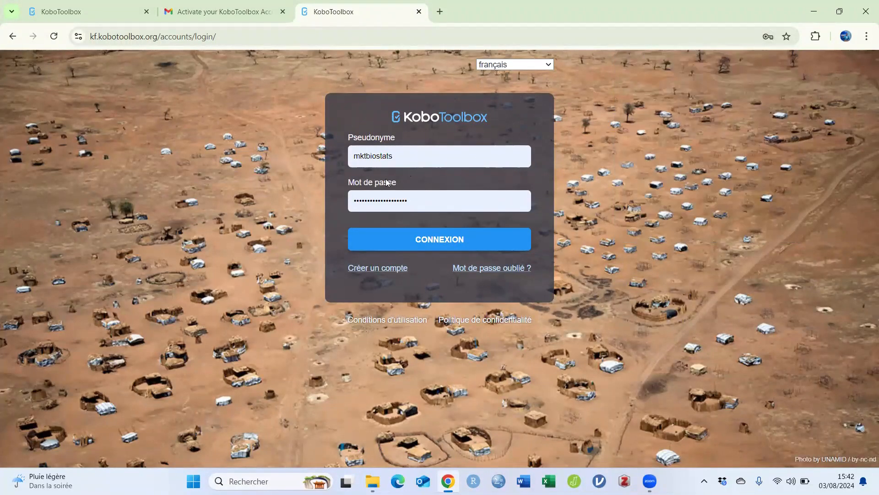
# Log back in with the browser-saved username and password
pyautogui.click(436, 149)
pyautogui.moveTo(397, 158); pyautogui.dragTo(366, 157)
pyautogui.click(437, 198)
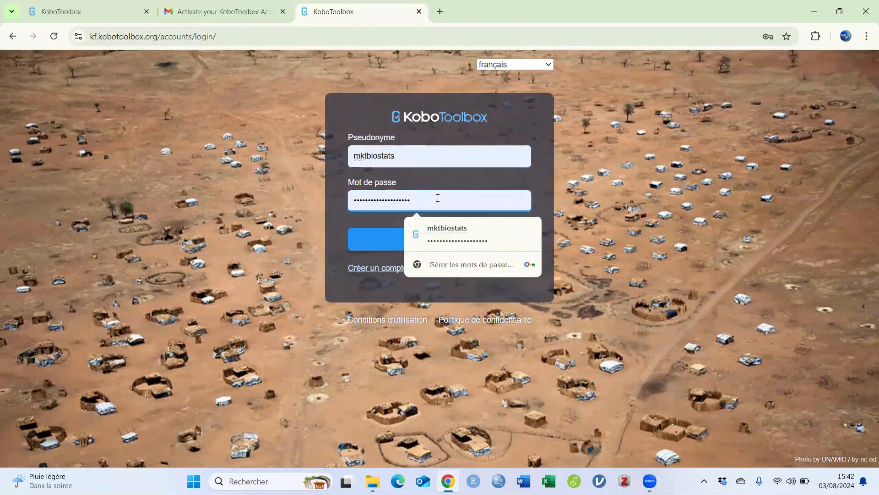
pyautogui.click(366, 246)
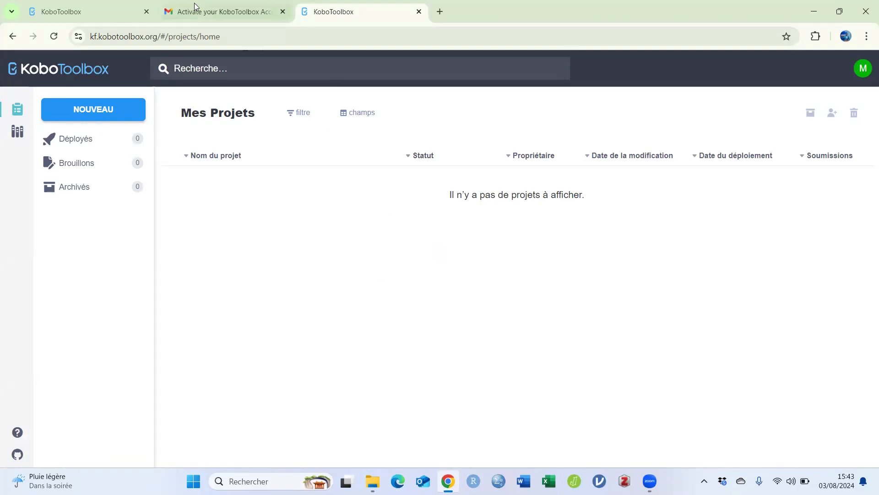
# Close the old KoboToolbox tabs and reach the KoboToolbox login page via a Google search for 'kobotoolbox'
pyautogui.click(419, 11)
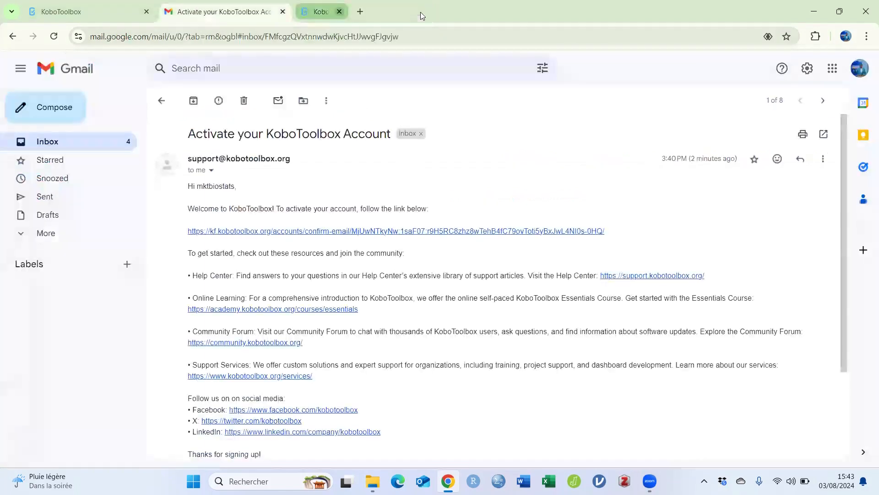
pyautogui.click(116, 10)
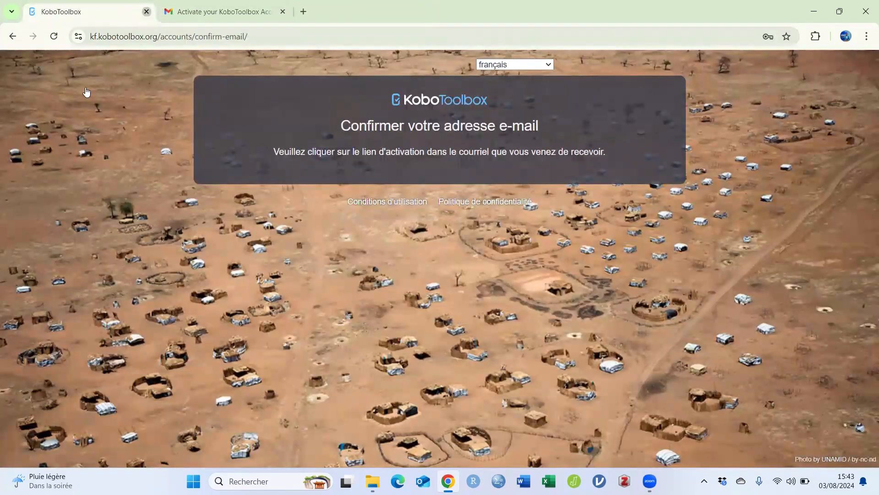
pyautogui.click(146, 11)
pyautogui.click(166, 12)
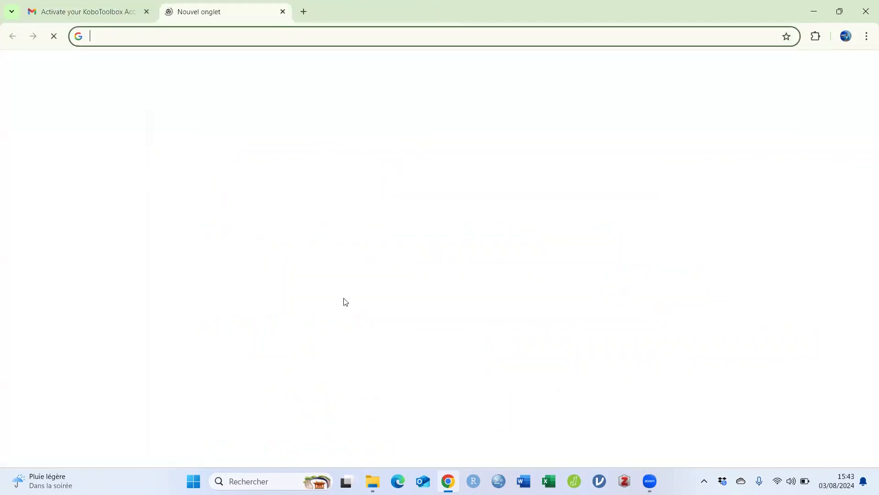
pyautogui.click(253, 34)
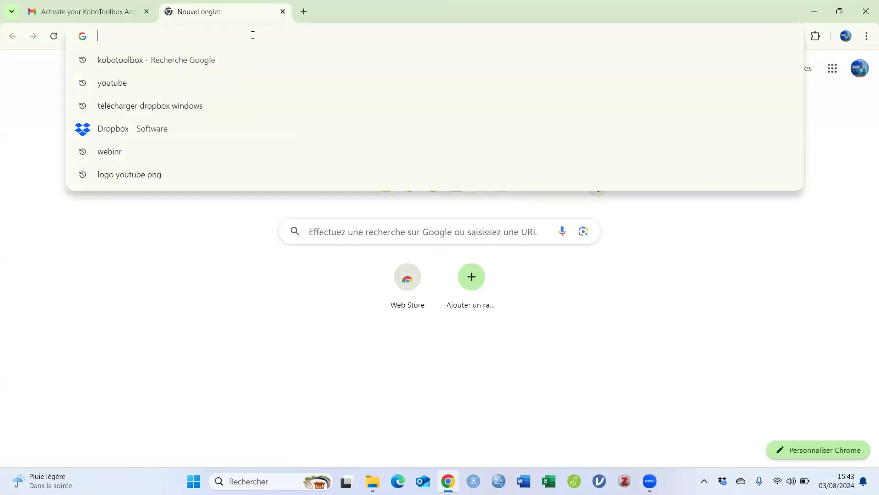
pyautogui.click(142, 65)
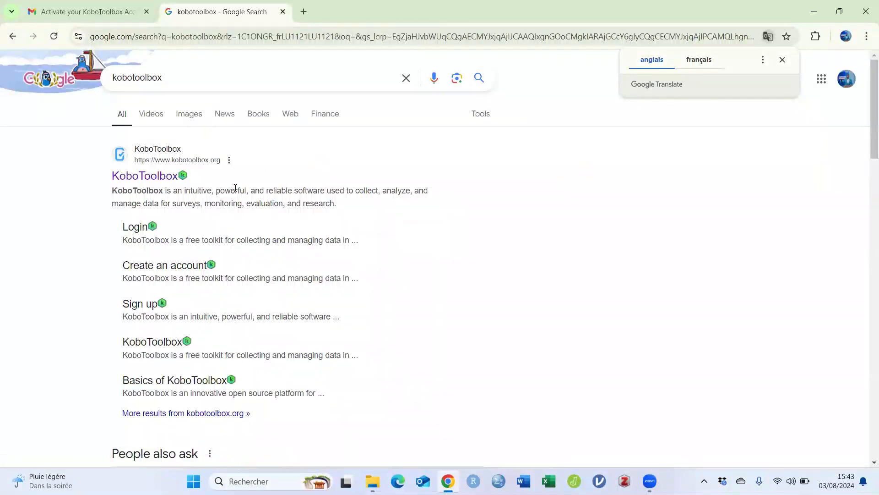
pyautogui.click(131, 231)
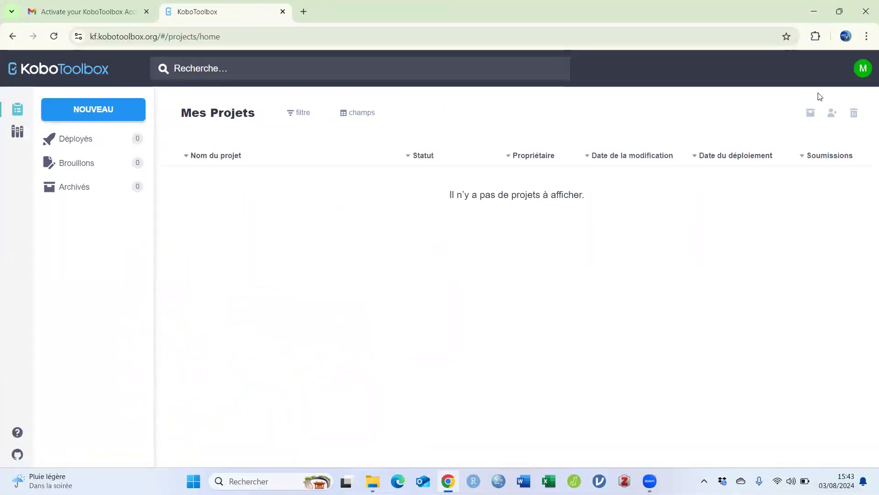
# Sign out and back in with the saved credentials, declining the Windows Hello offer
pyautogui.click(863, 68)
pyautogui.click(787, 241)
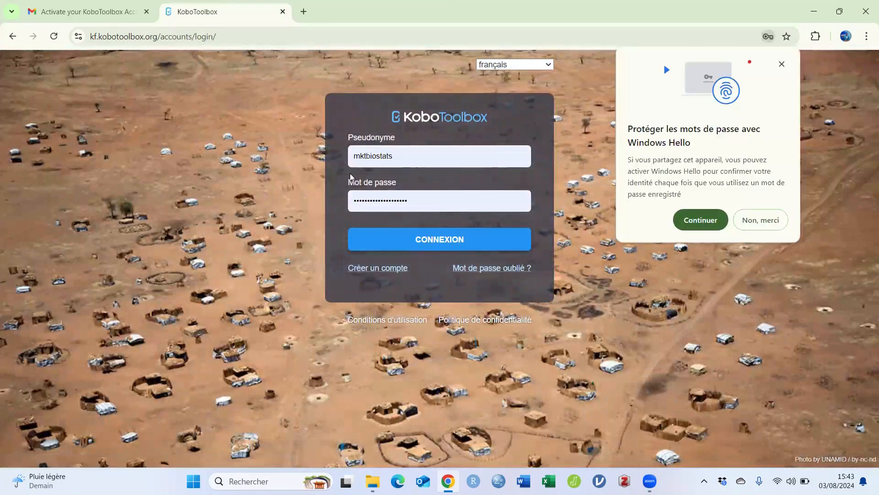
pyautogui.click(405, 157)
pyautogui.click(420, 156)
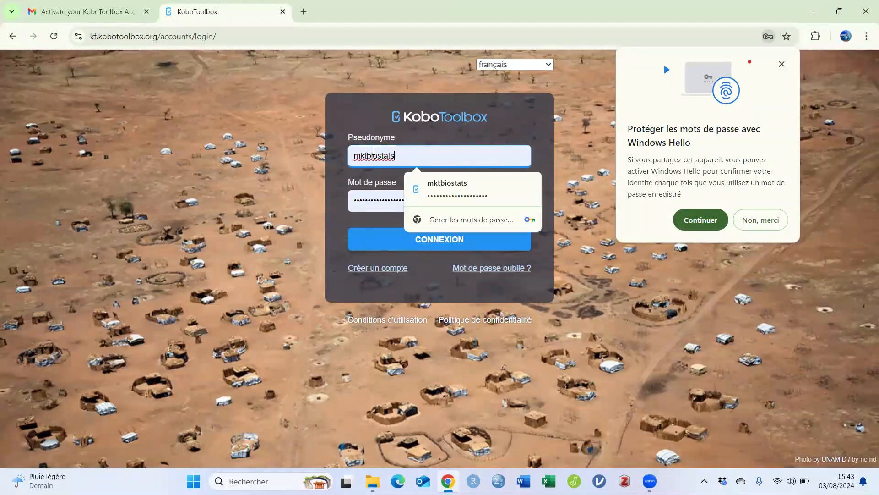
pyautogui.doubleClick(373, 151)
pyautogui.click(399, 158)
pyautogui.click(397, 247)
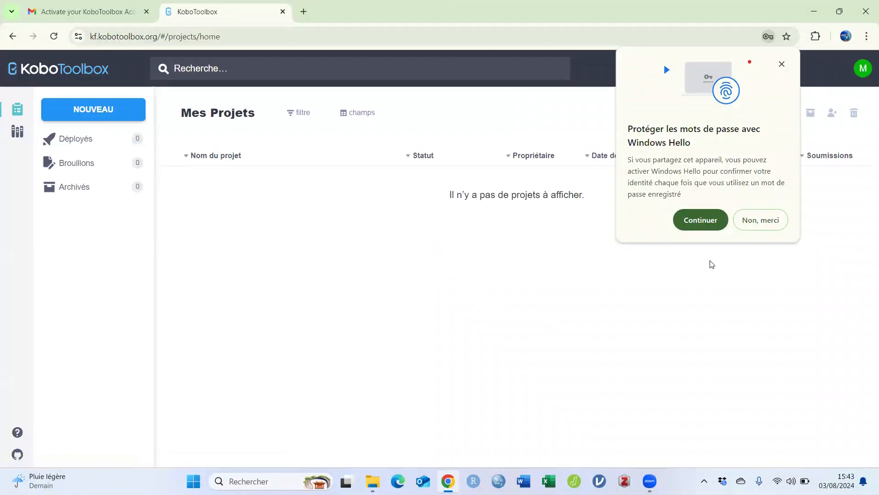
pyautogui.click(778, 224)
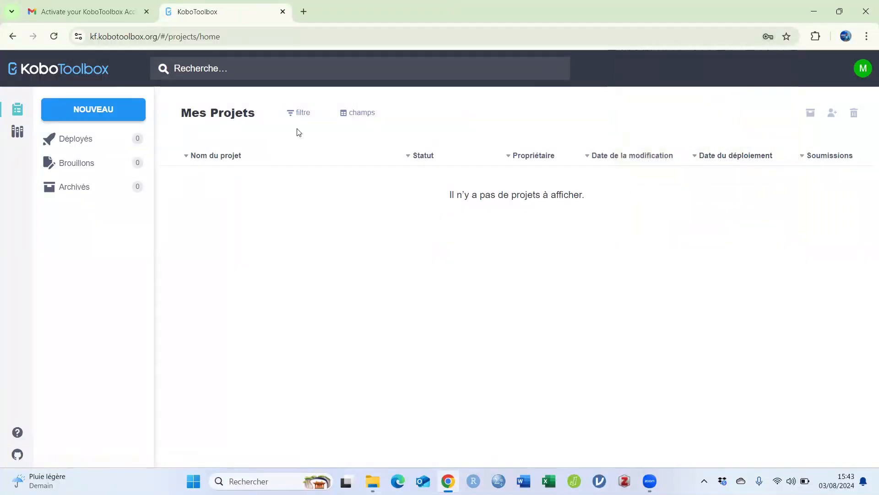